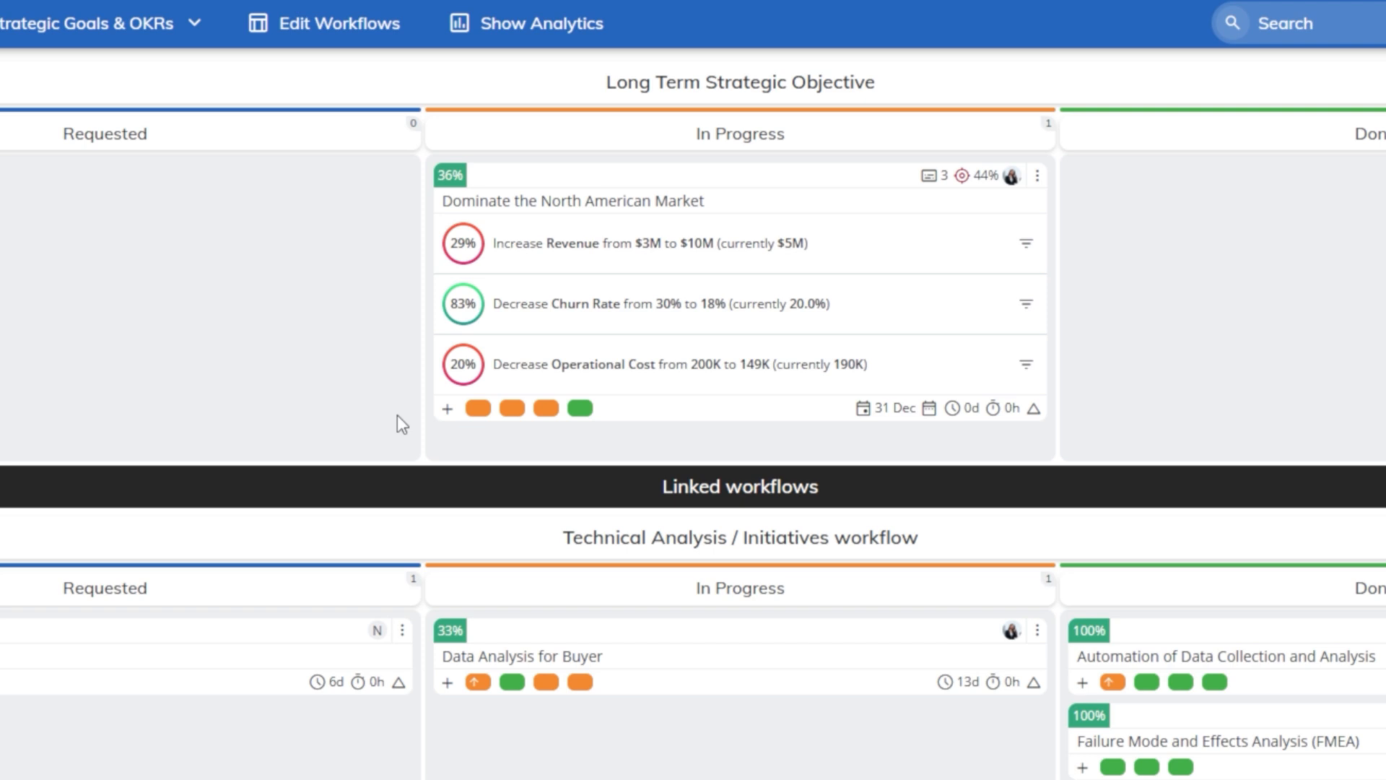
# Open the Dominate the North American Market card and set the Revenue outcome's current value to 7
pyautogui.click(643, 205)
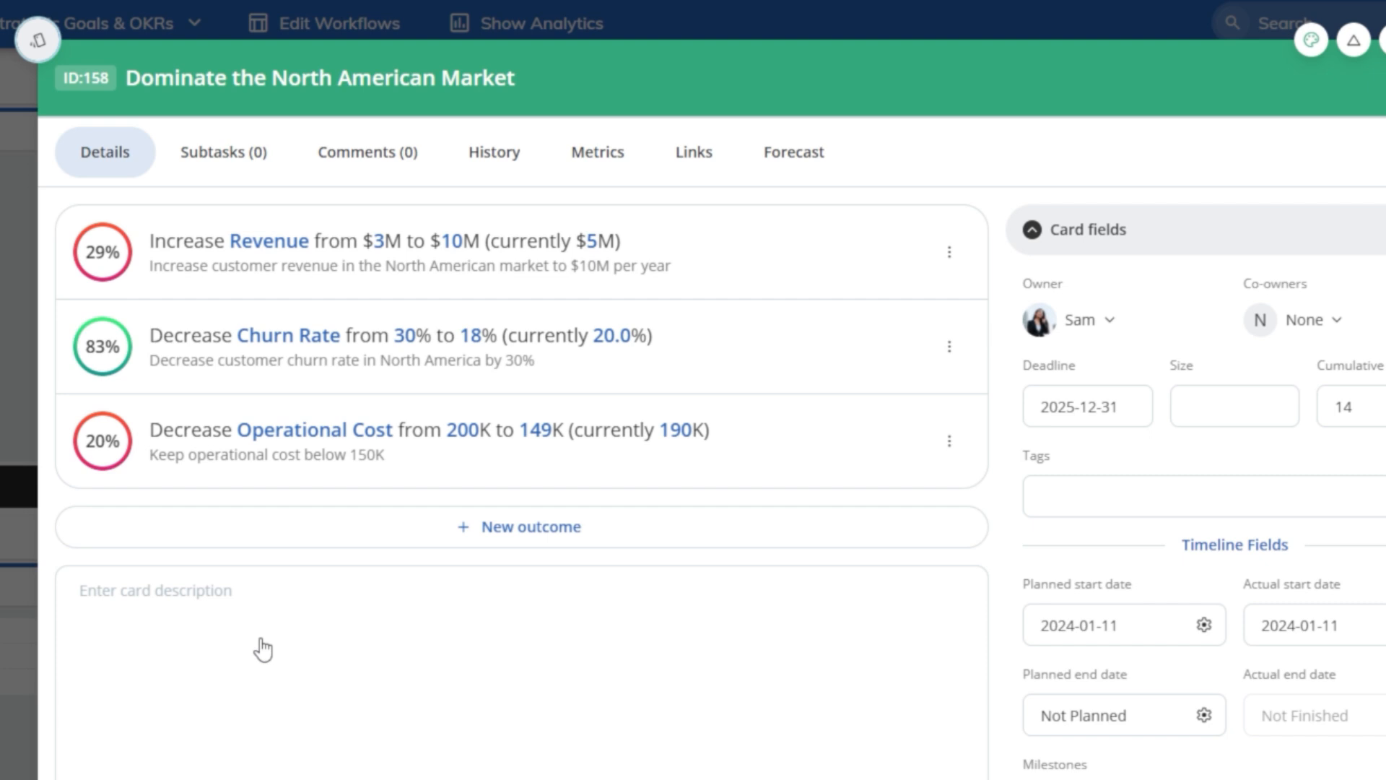
pyautogui.doubleClick(595, 245)
pyautogui.write('7')
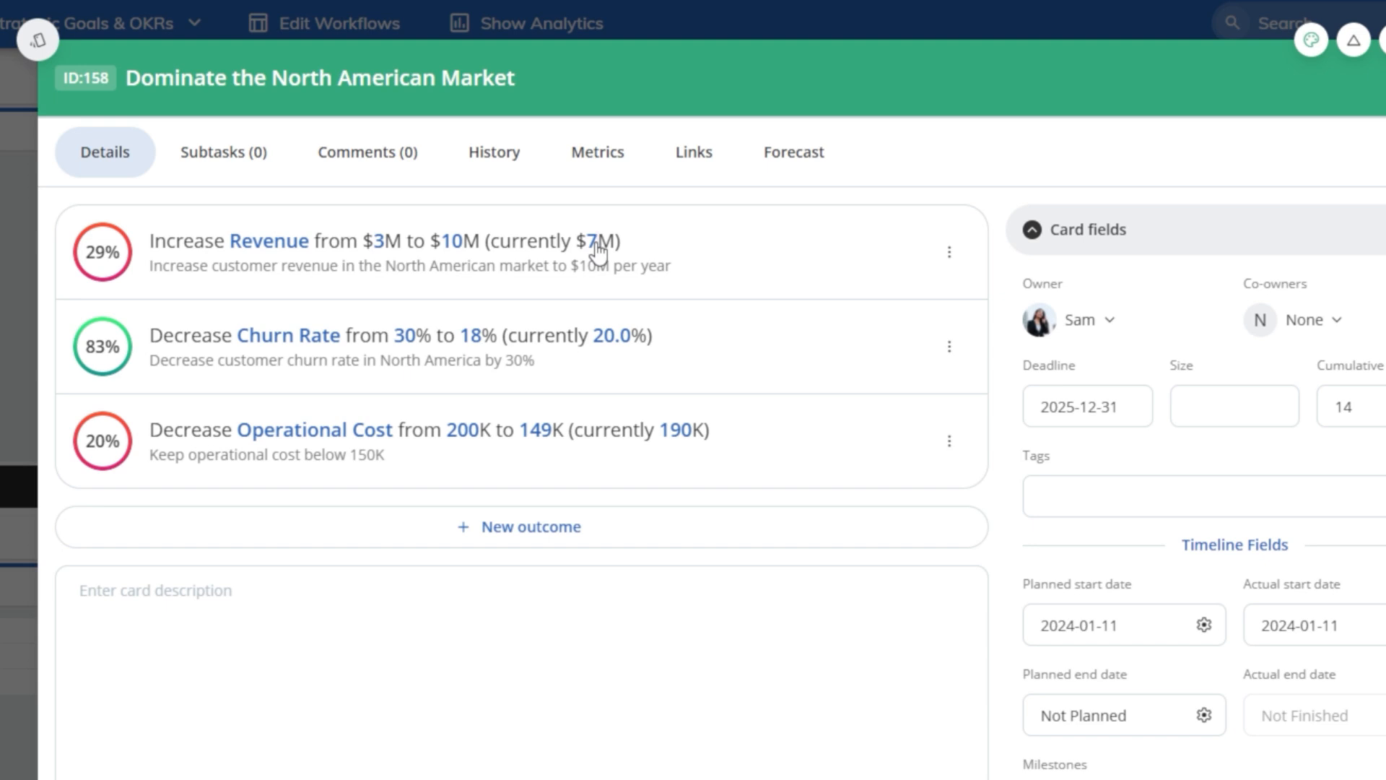
pyautogui.press('Return')
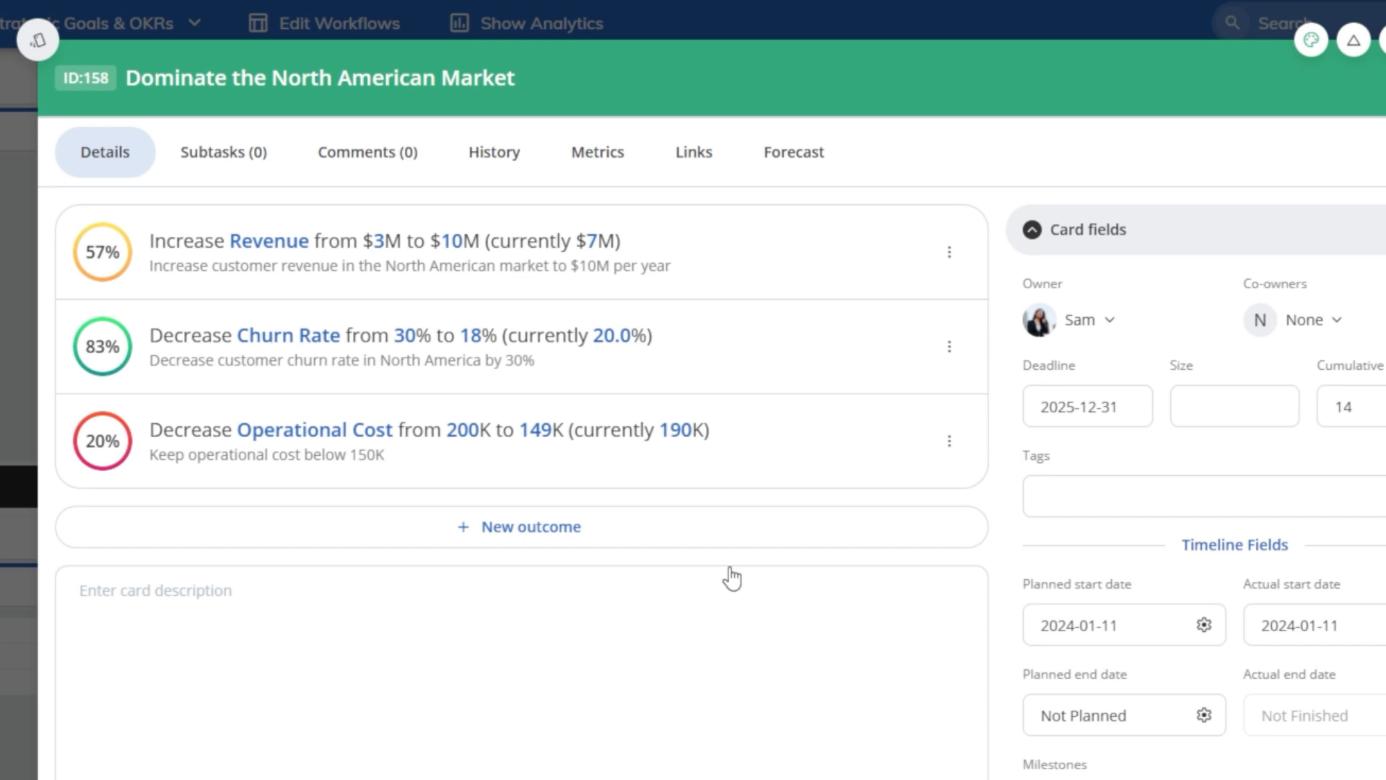
# Review the Revenue outcome's available actions and examine its trend chart and checkpoints
pyautogui.click(953, 260)
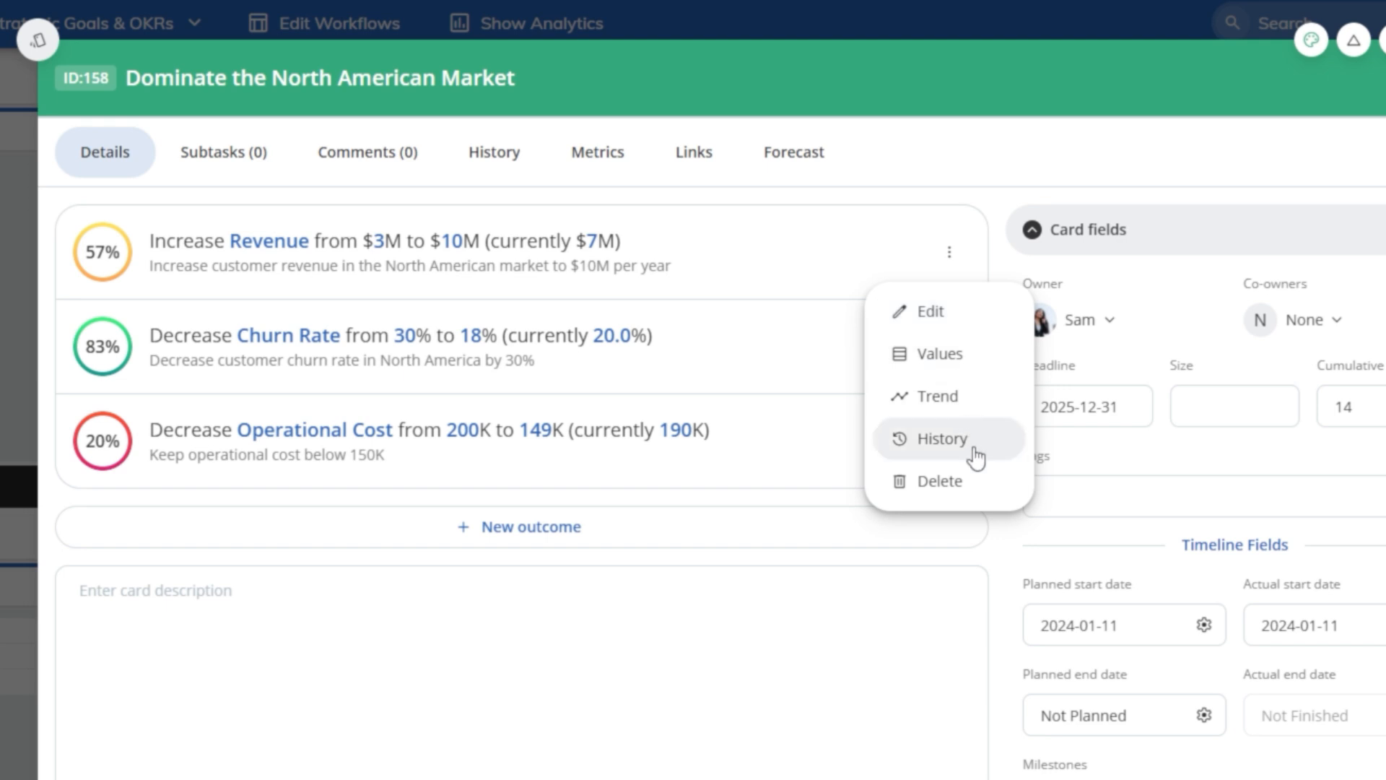
pyautogui.click(1006, 589)
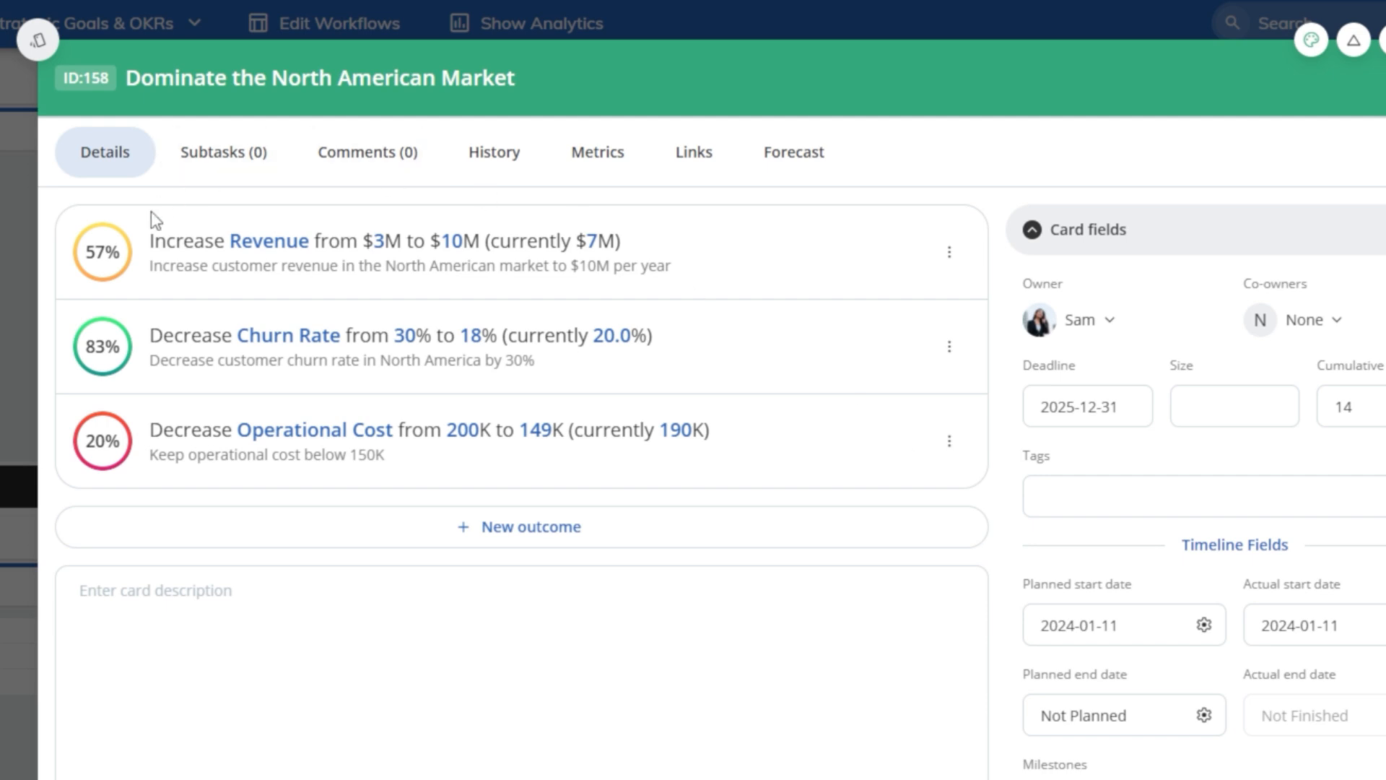
pyautogui.click(102, 264)
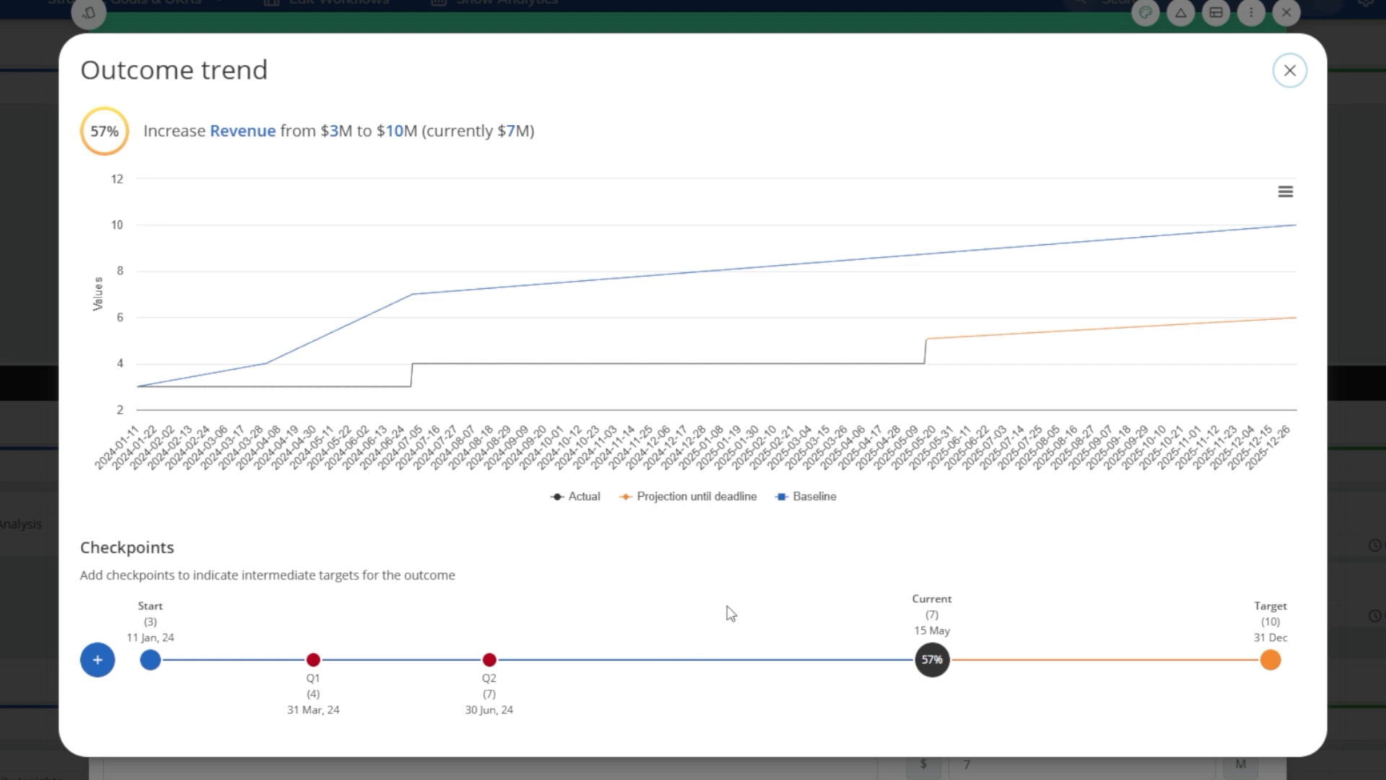
pyautogui.click(1290, 71)
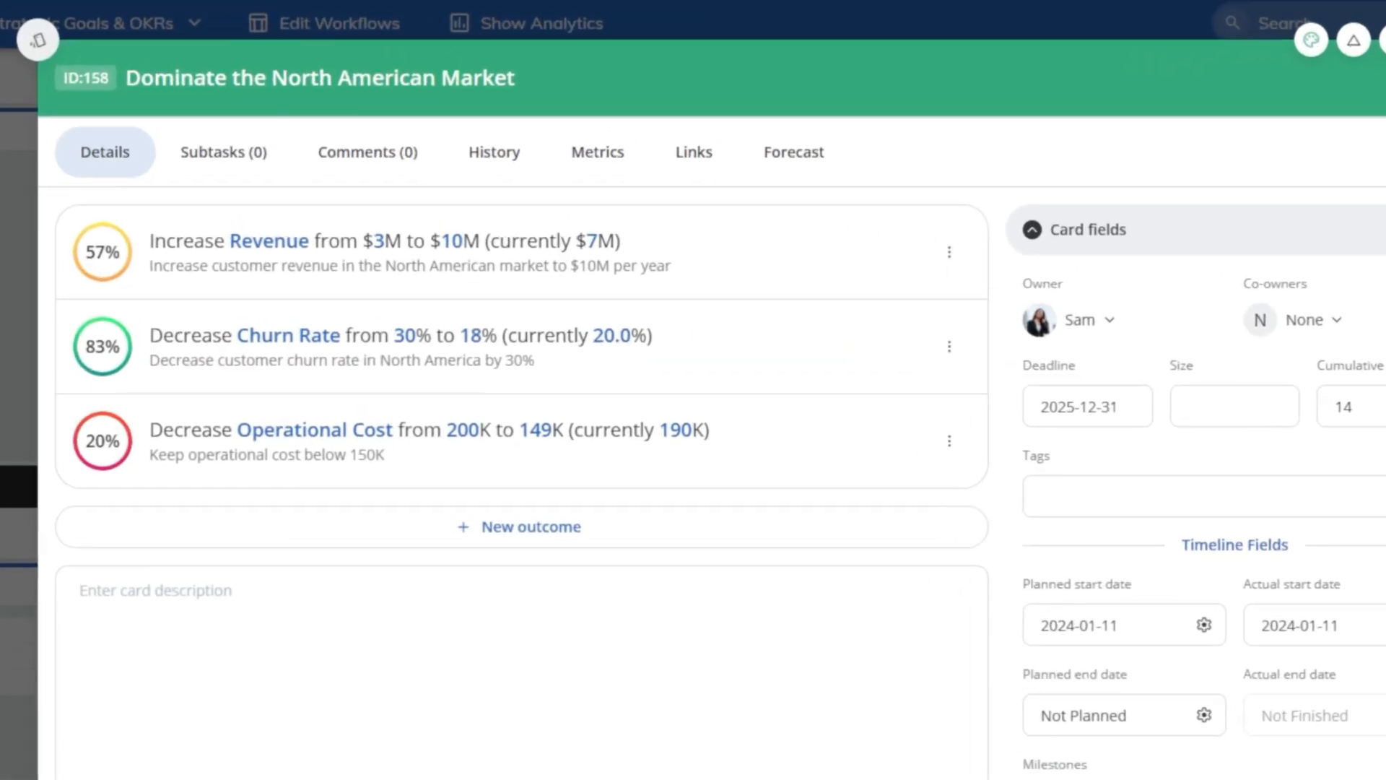
# Start a new outcome on the card with the Manual type and the Overhead Cost custom field
pyautogui.click(600, 549)
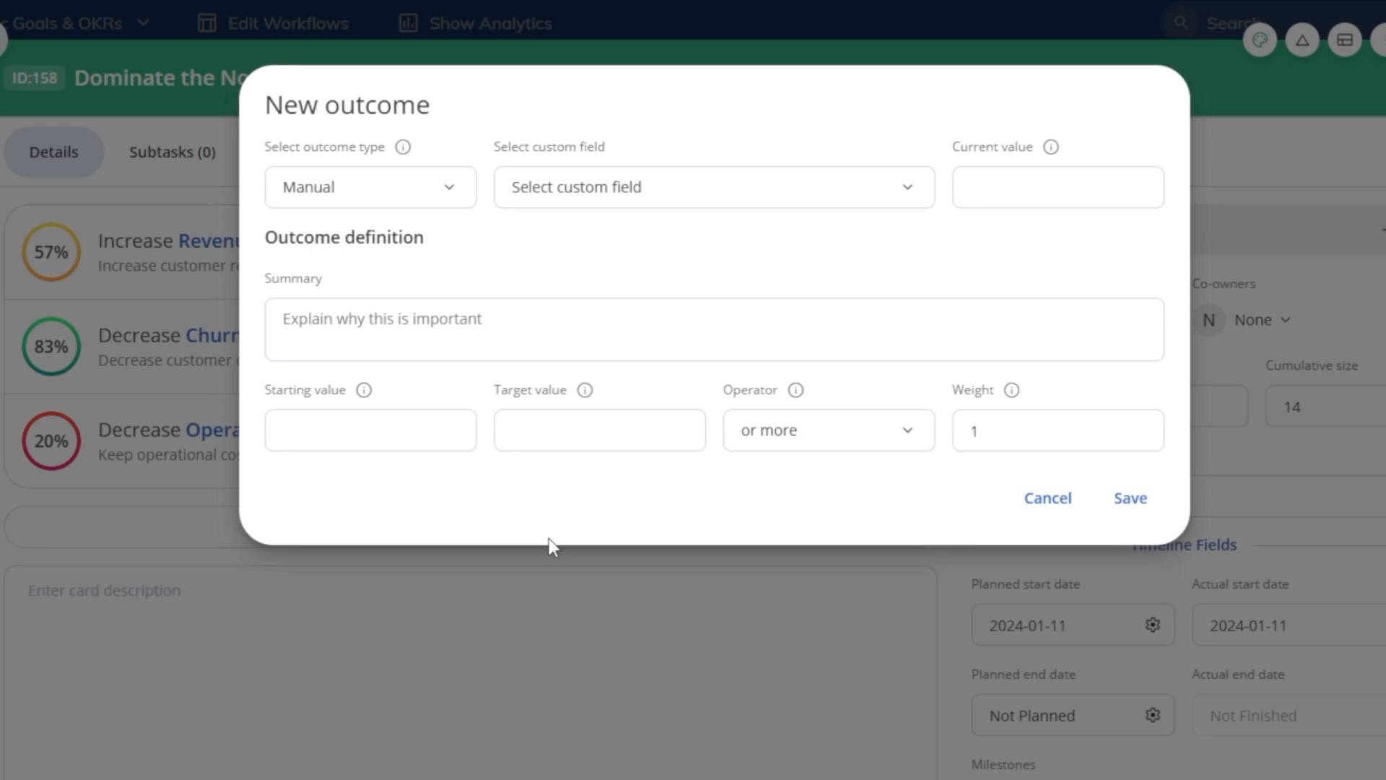
pyautogui.click(400, 211)
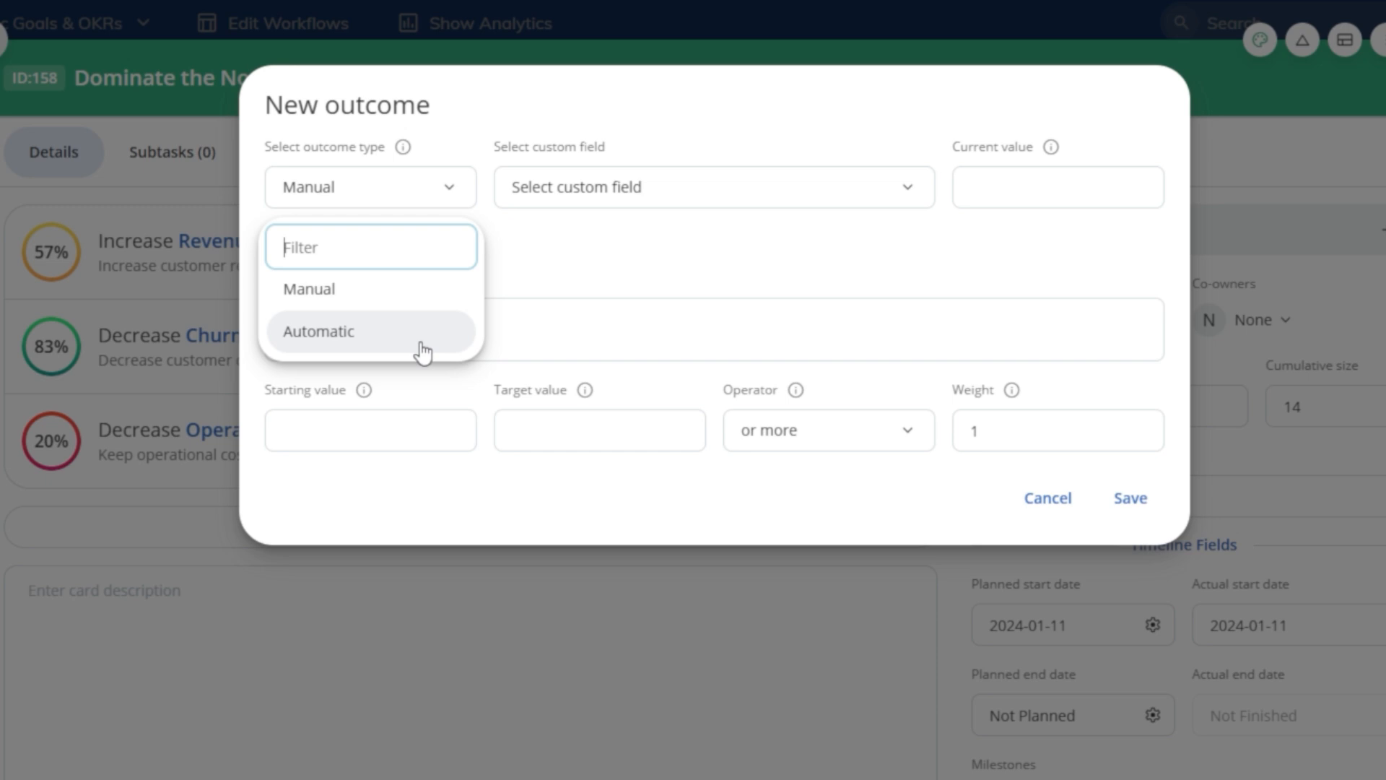
pyautogui.click(439, 301)
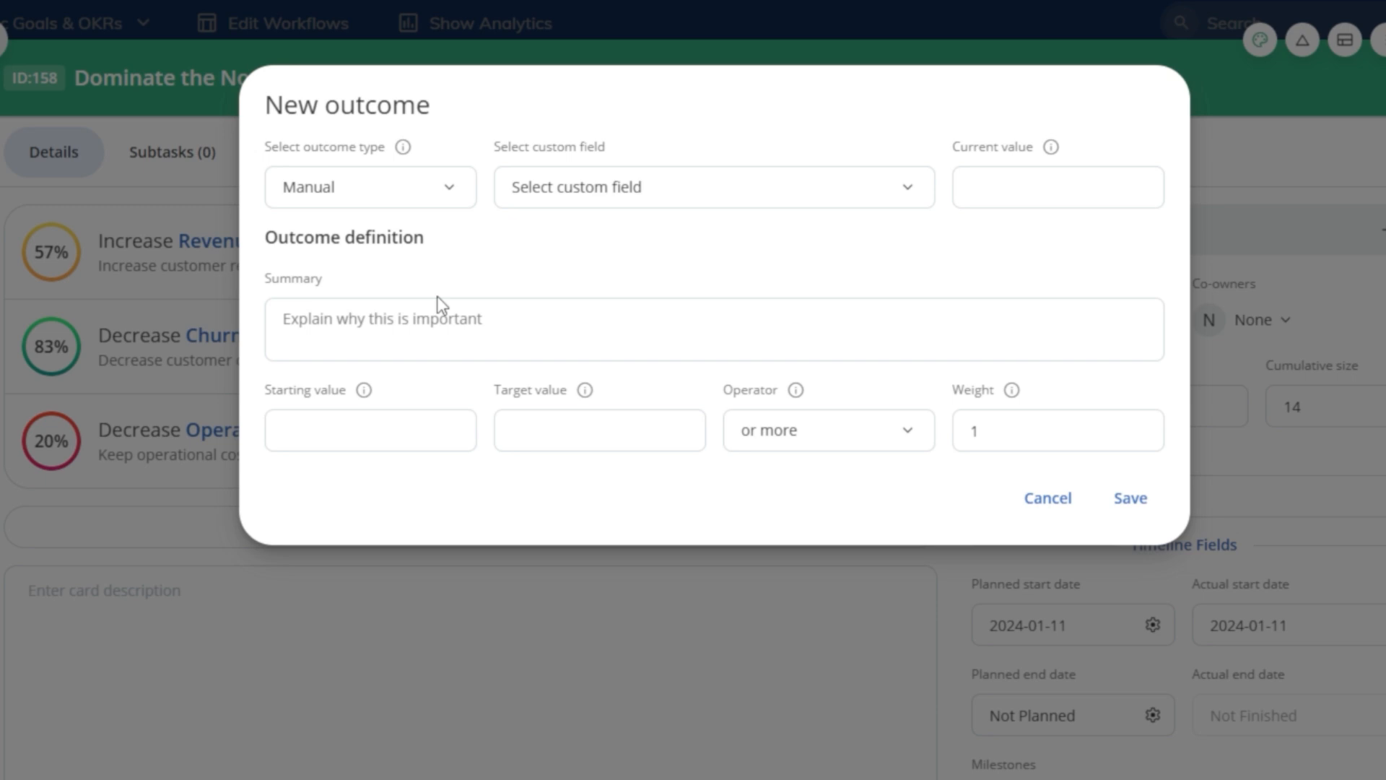
pyautogui.click(904, 181)
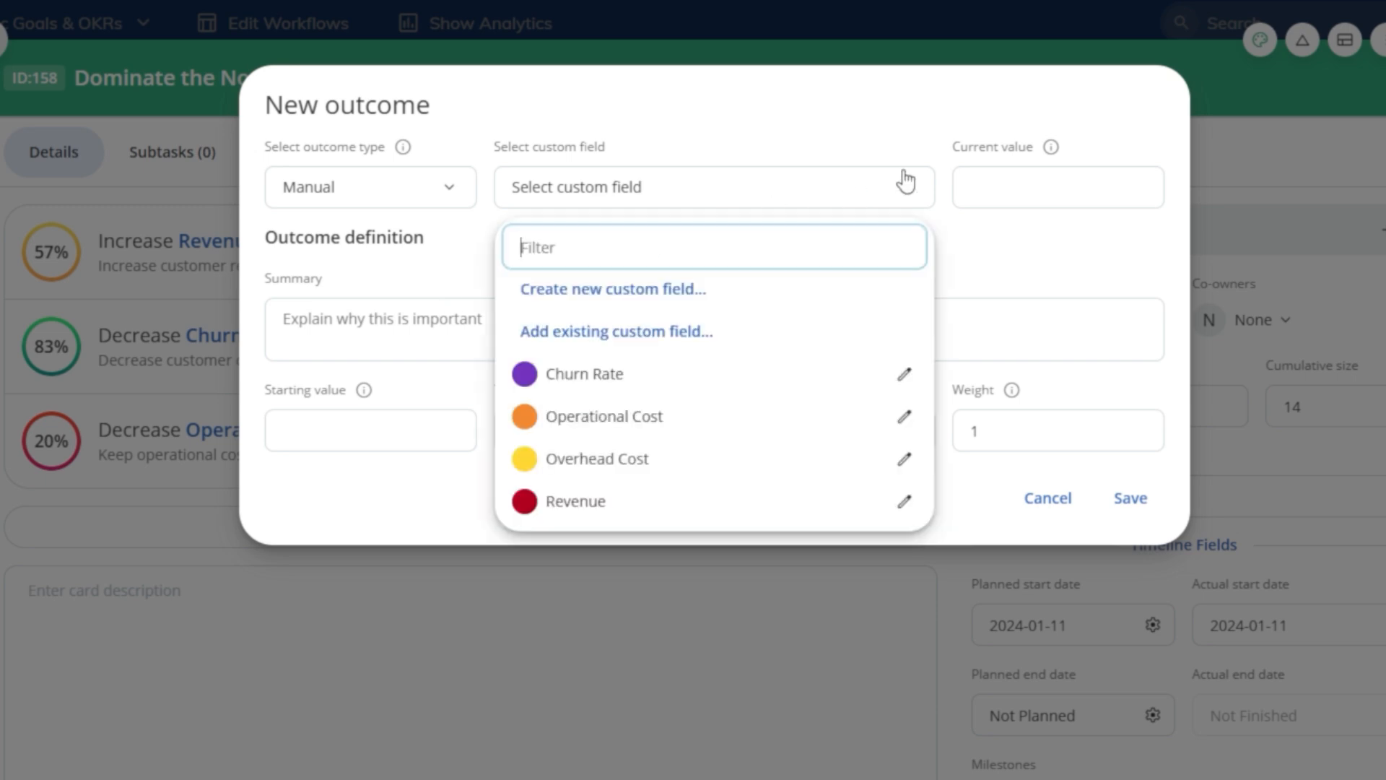
pyautogui.click(770, 460)
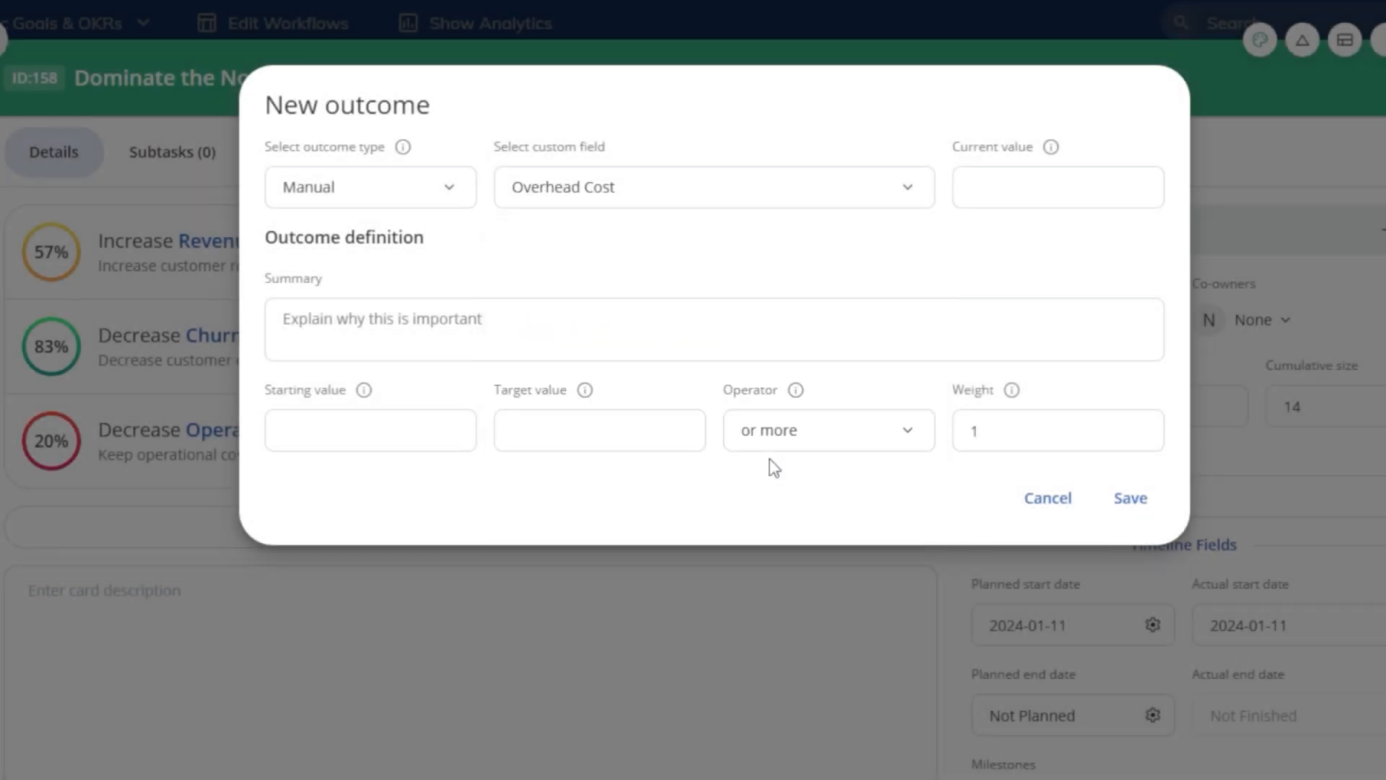
# Enter the outcome summary "Reduce overhead cost to improve operational efficiency"
pyautogui.click(529, 303)
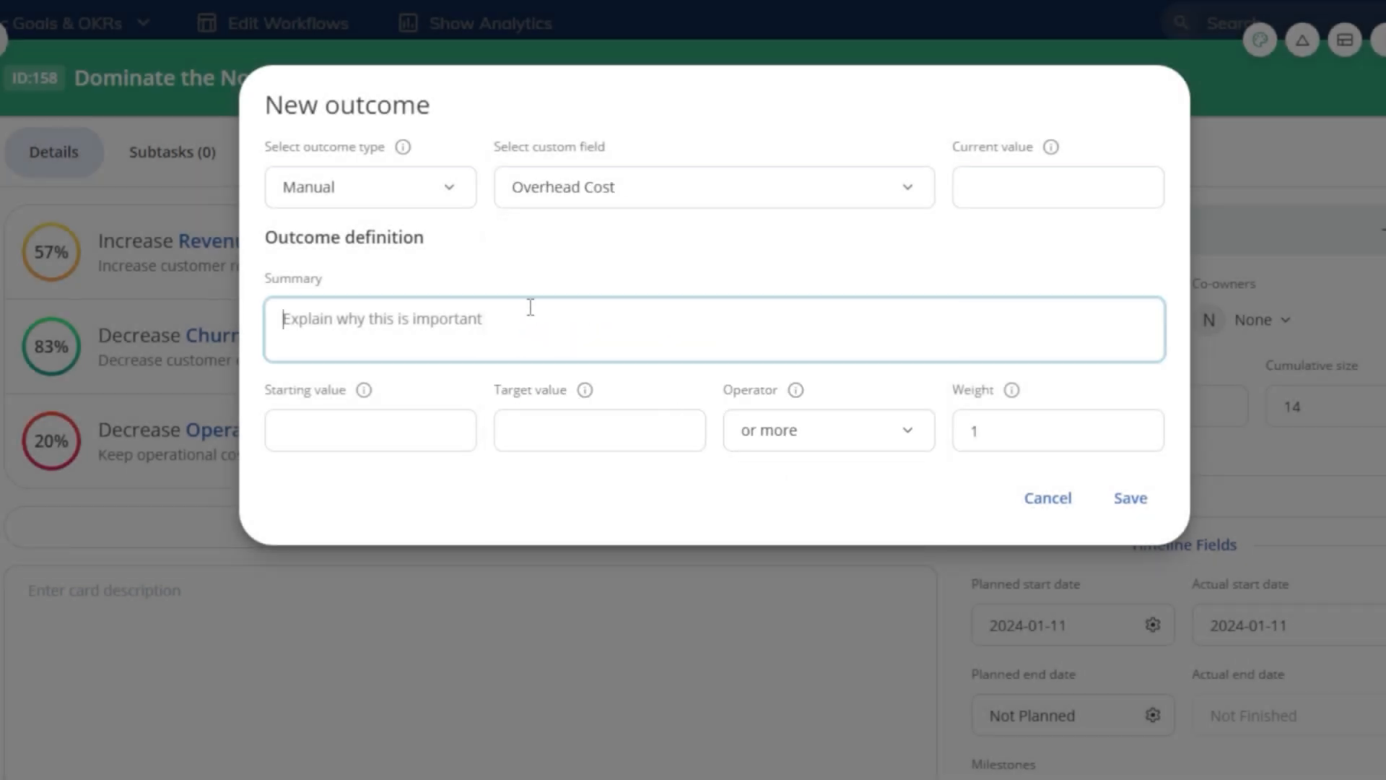
pyautogui.write('Reduce overhead cost to improve operational efficiency')
pyautogui.click(503, 277)
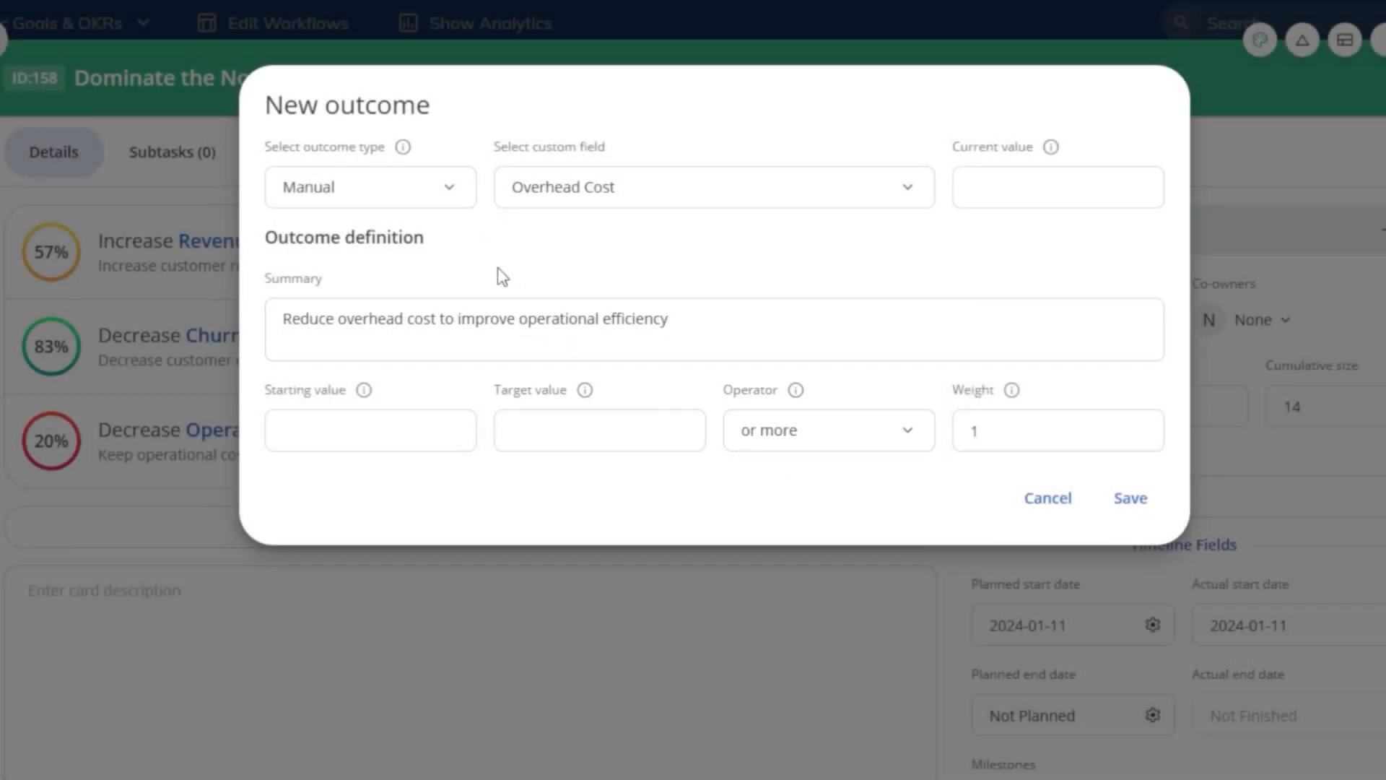
# Set the new outcome's starting value to 200, target value to 150 and current value to 190
pyautogui.click(429, 420)
pyautogui.write('200')
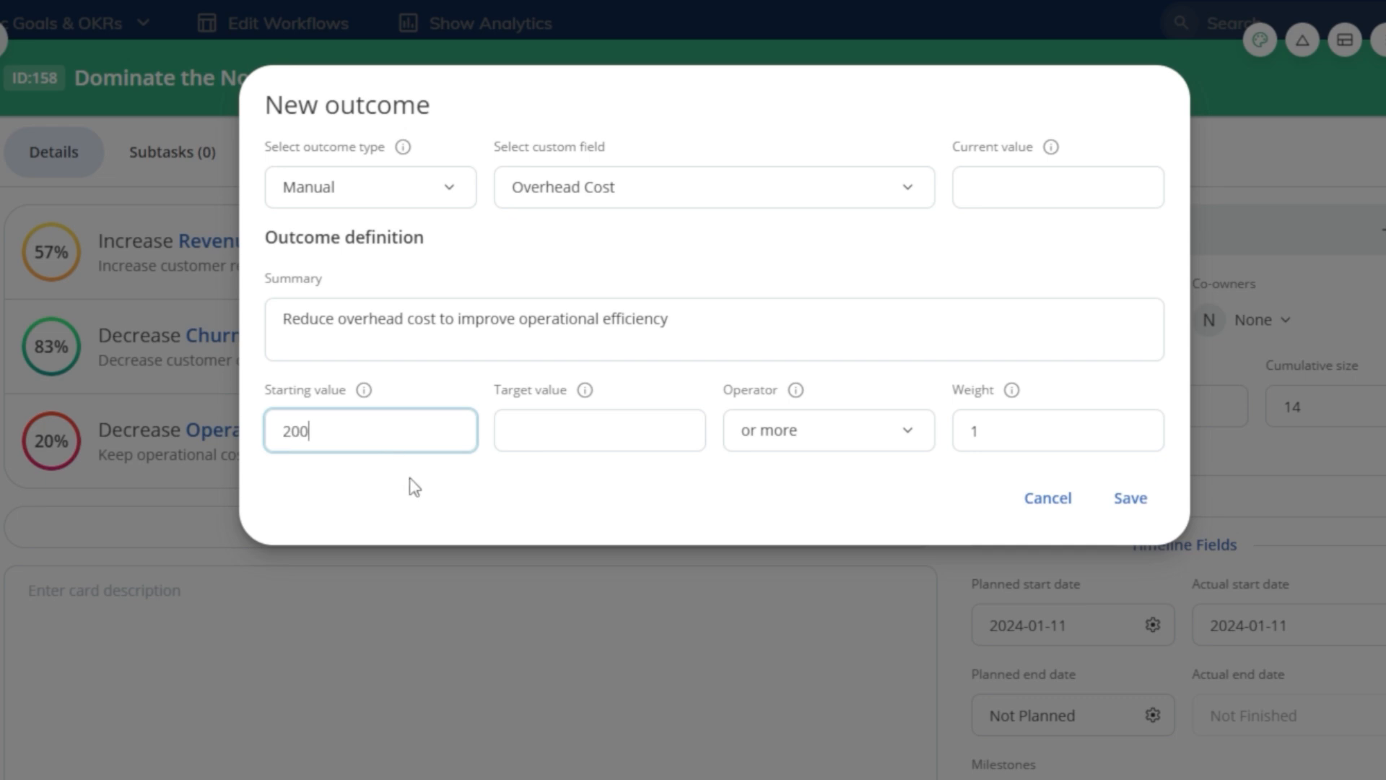
pyautogui.click(424, 498)
pyautogui.click(601, 434)
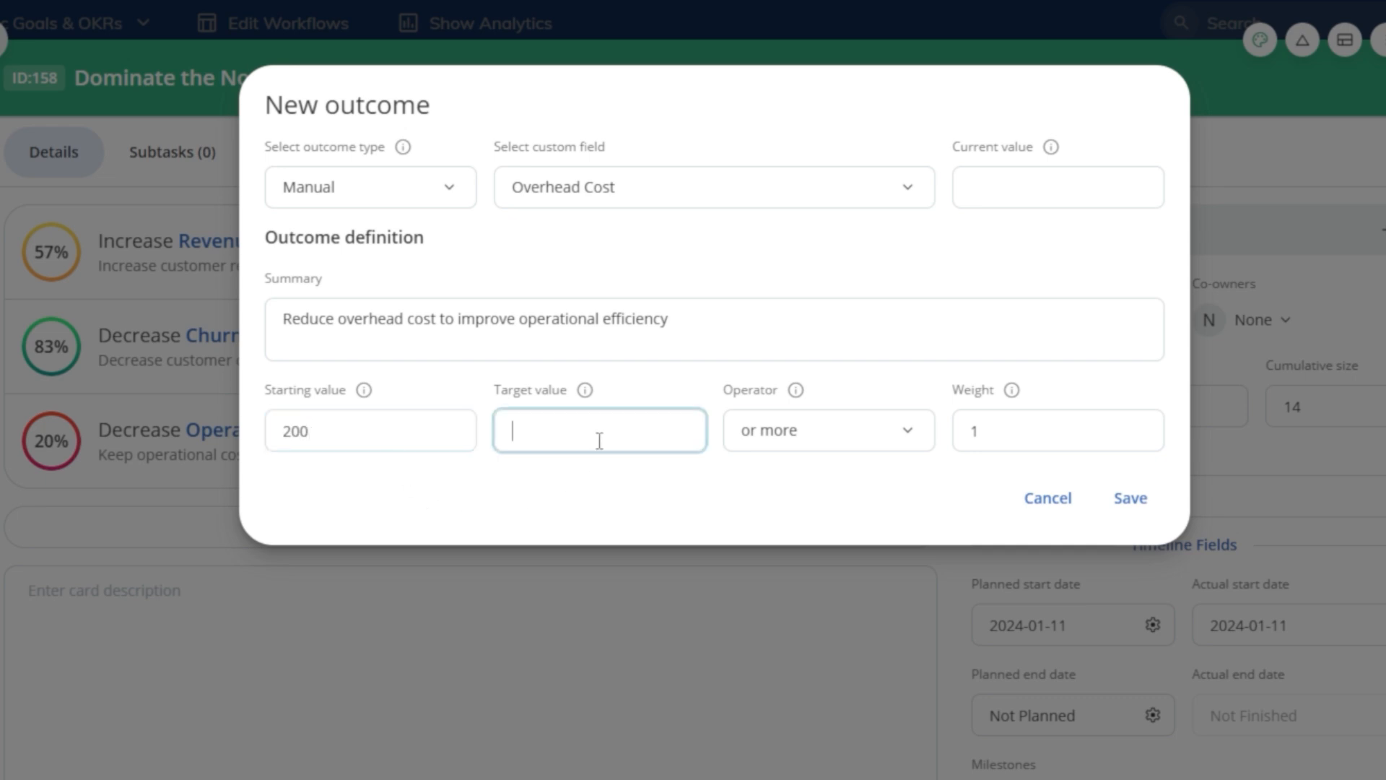
pyautogui.write('150')
pyautogui.click(607, 490)
pyautogui.click(1029, 187)
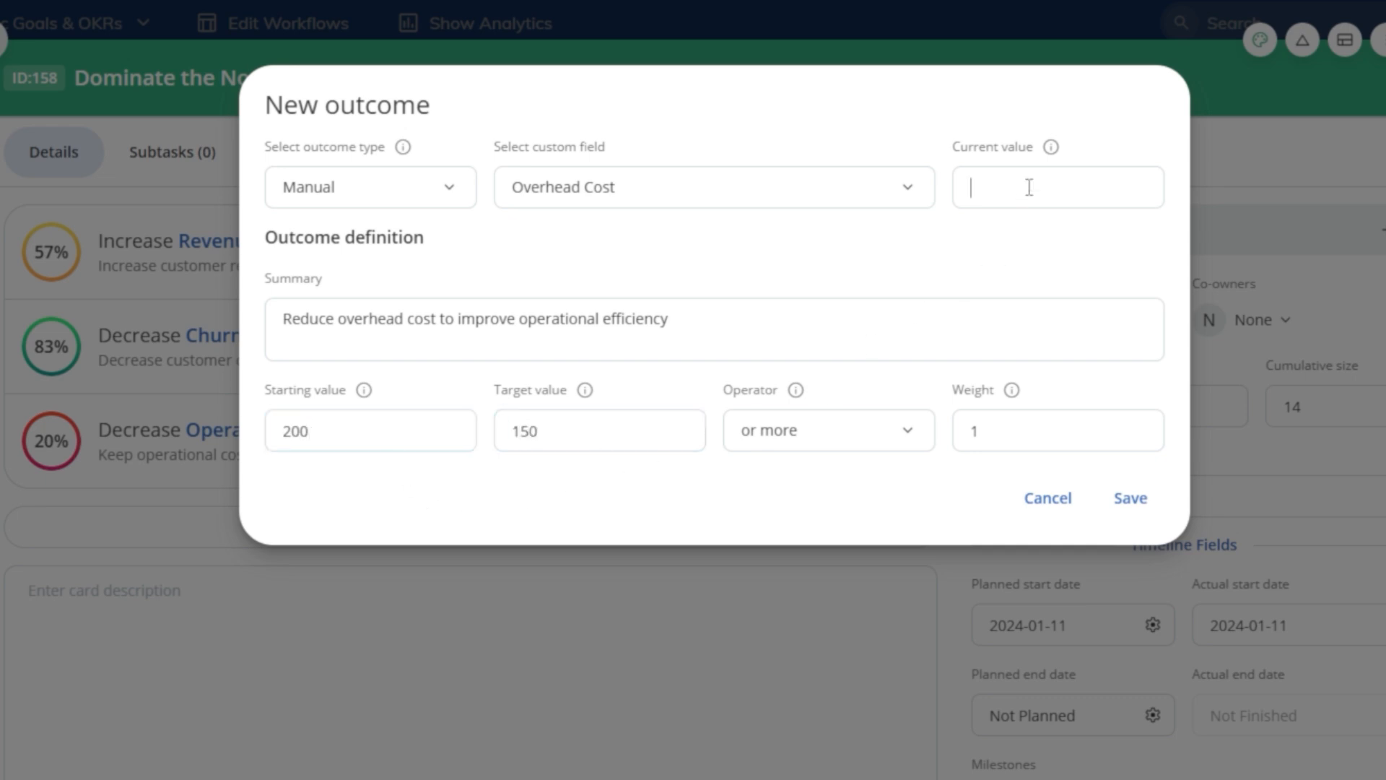
pyautogui.write('190')
# Examine the Overhead Cost custom field's board-level details, including its prefix and suffix, without editing them
pyautogui.click(854, 189)
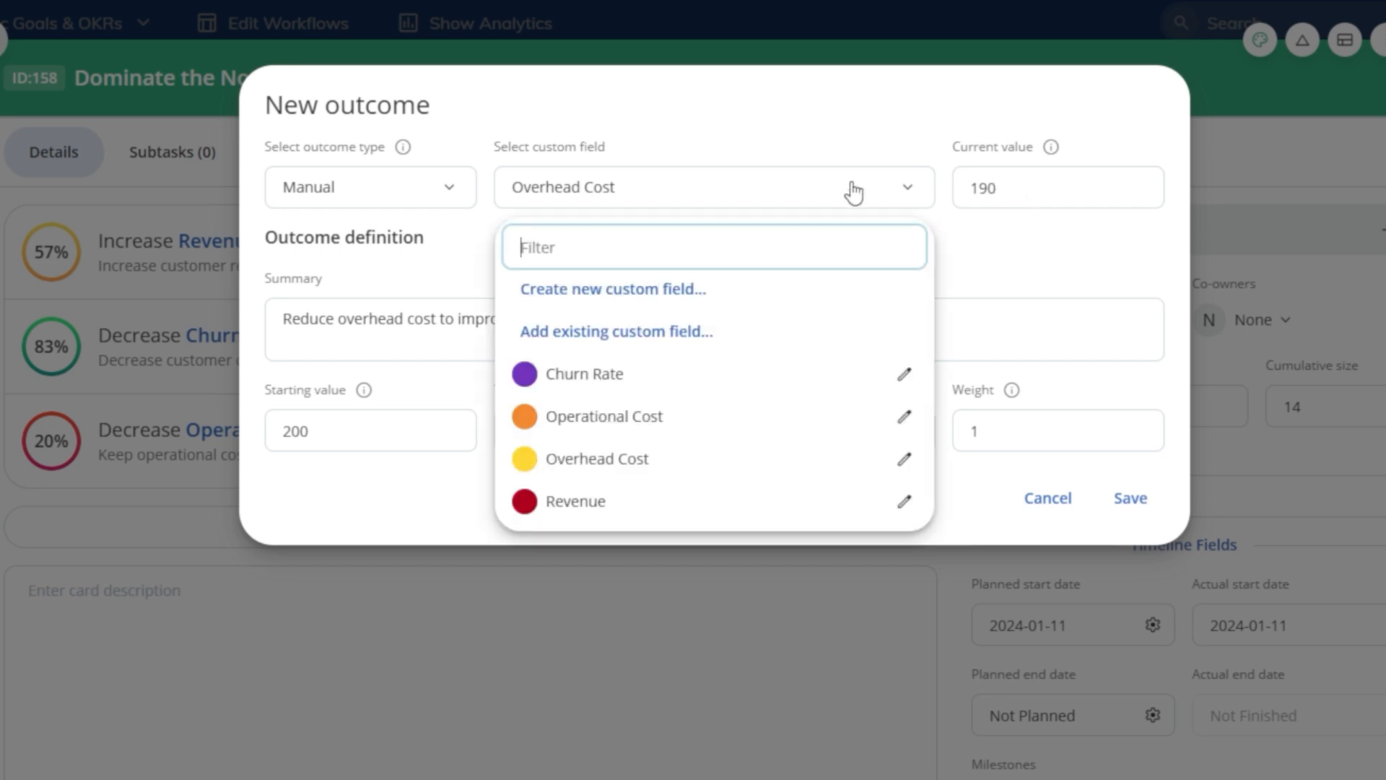
pyautogui.click(909, 461)
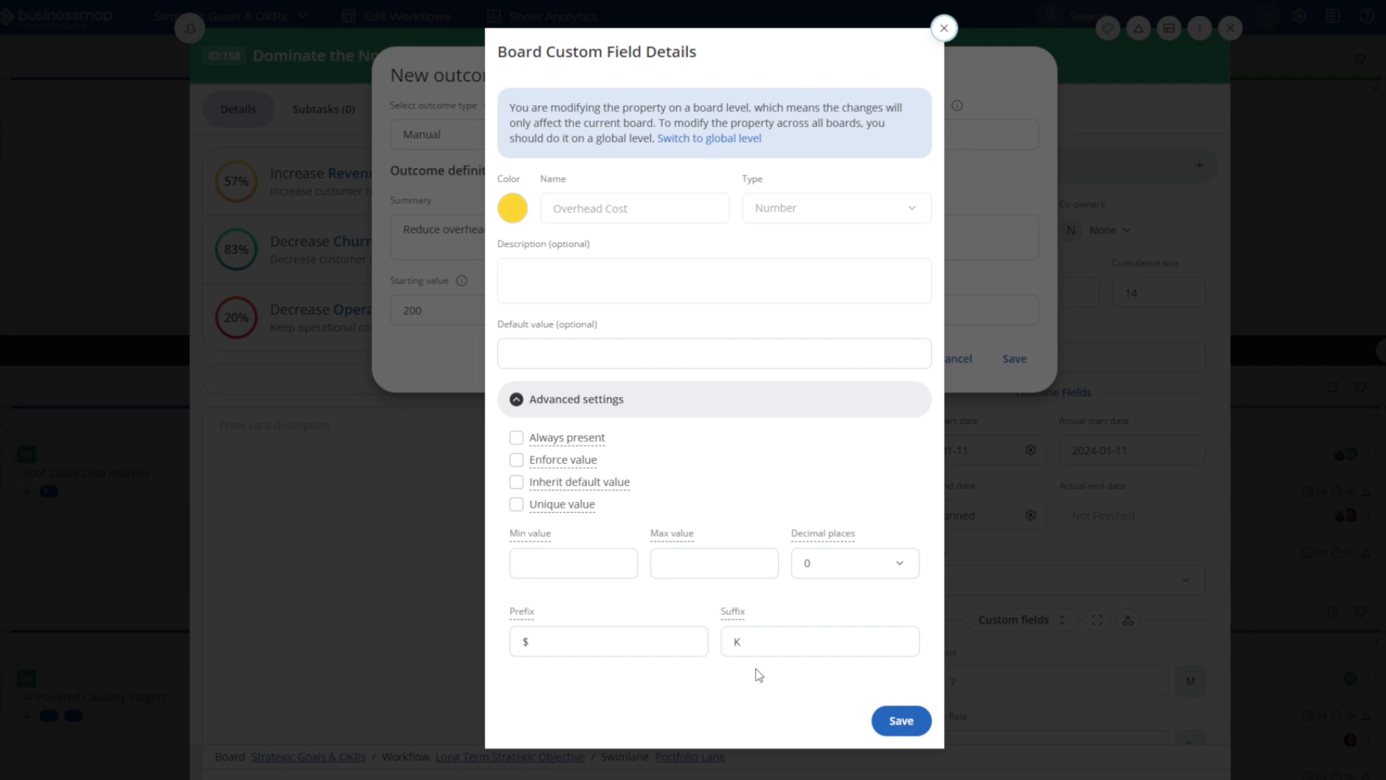
pyautogui.click(944, 28)
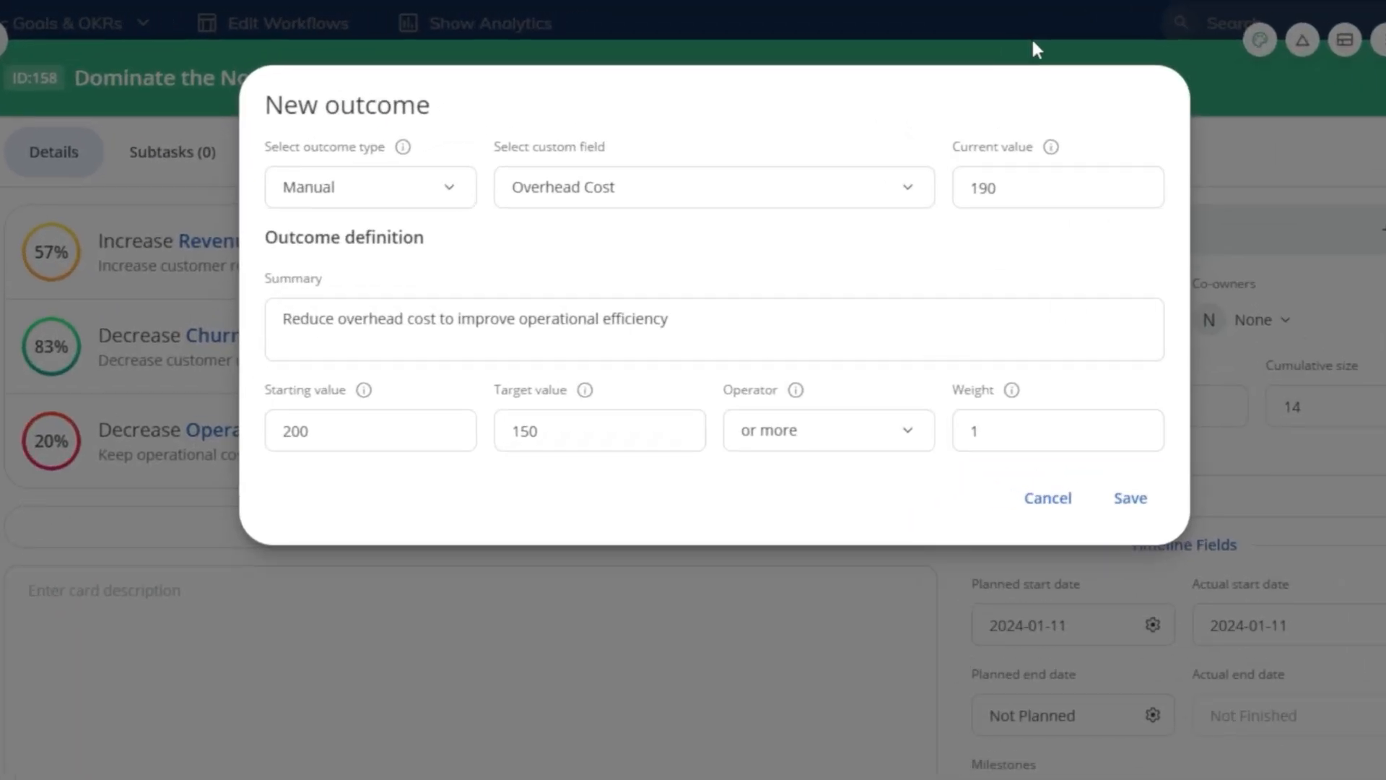
# Set the new outcome's operator to "or less" and save the outcome
pyautogui.click(869, 442)
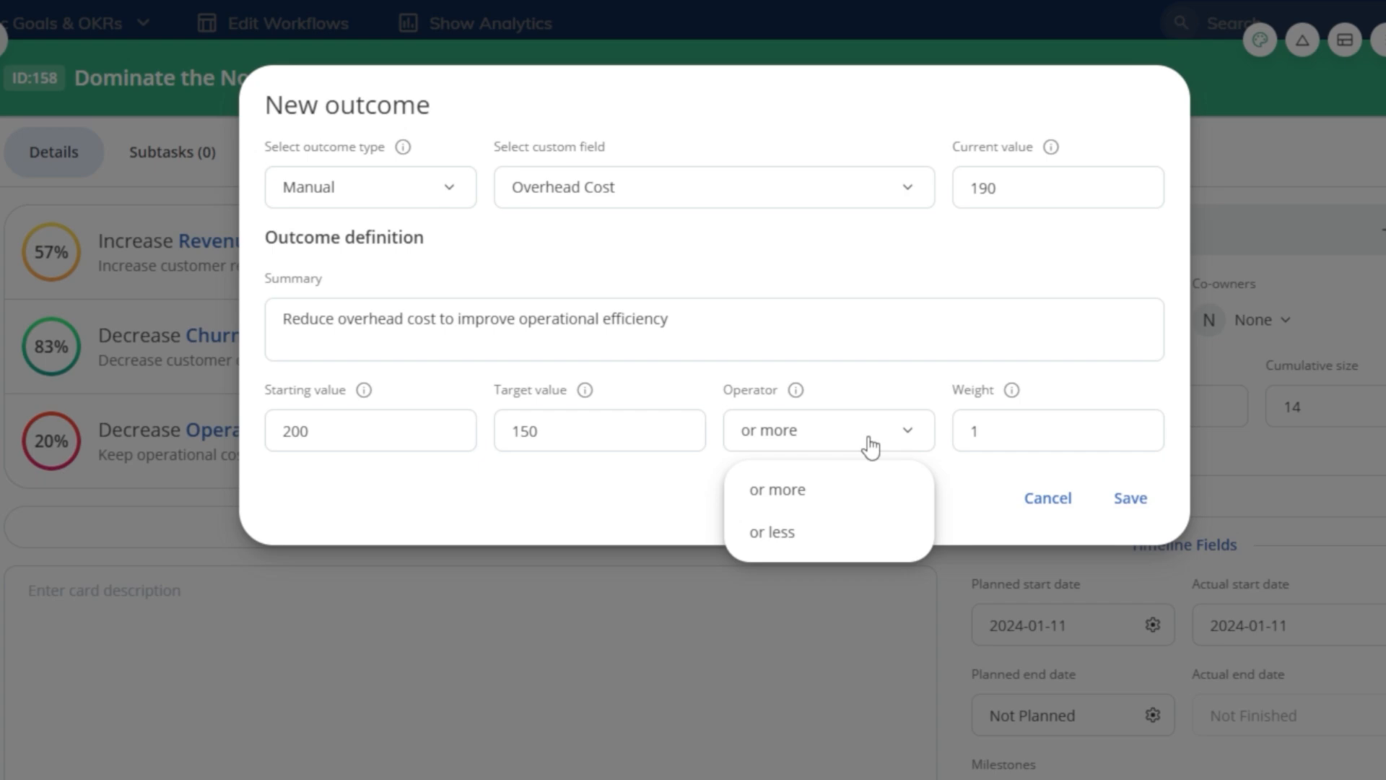
pyautogui.click(845, 534)
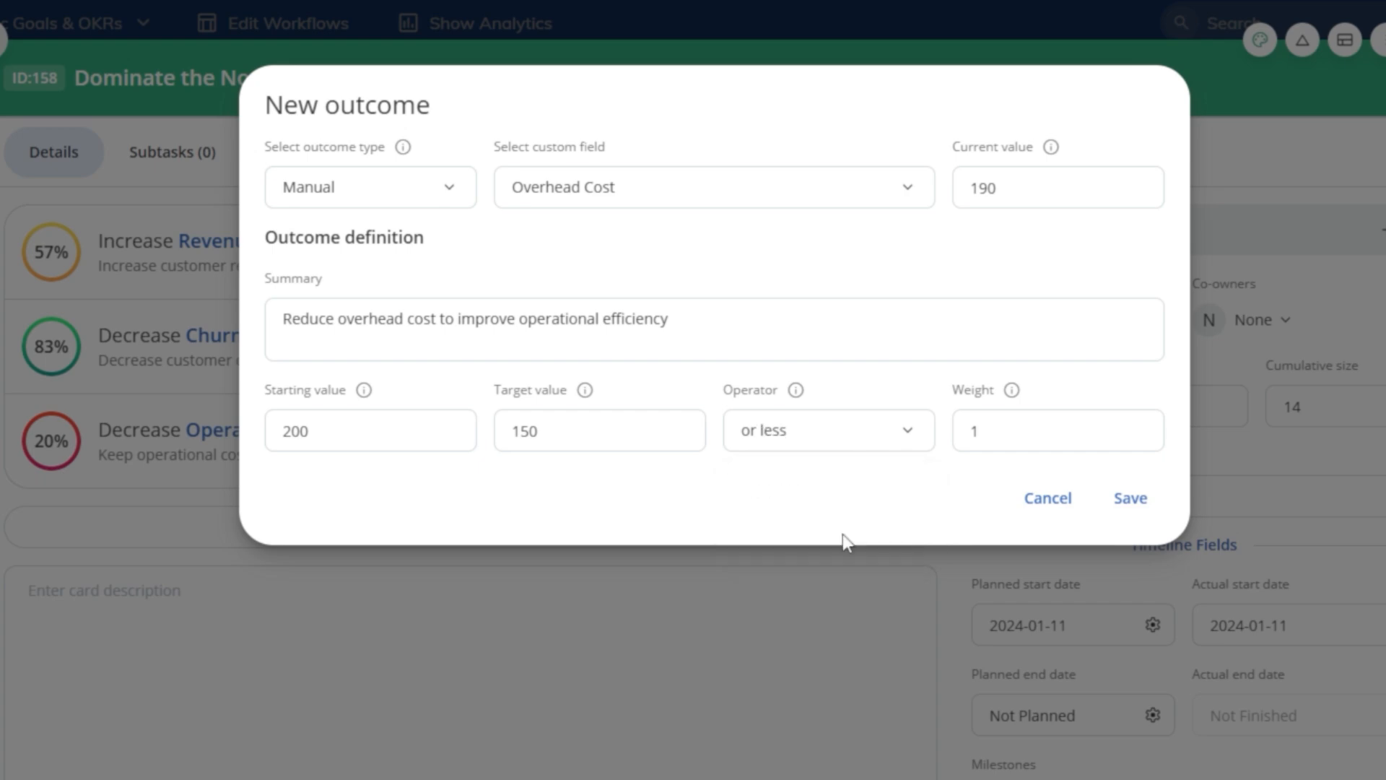
pyautogui.click(1131, 500)
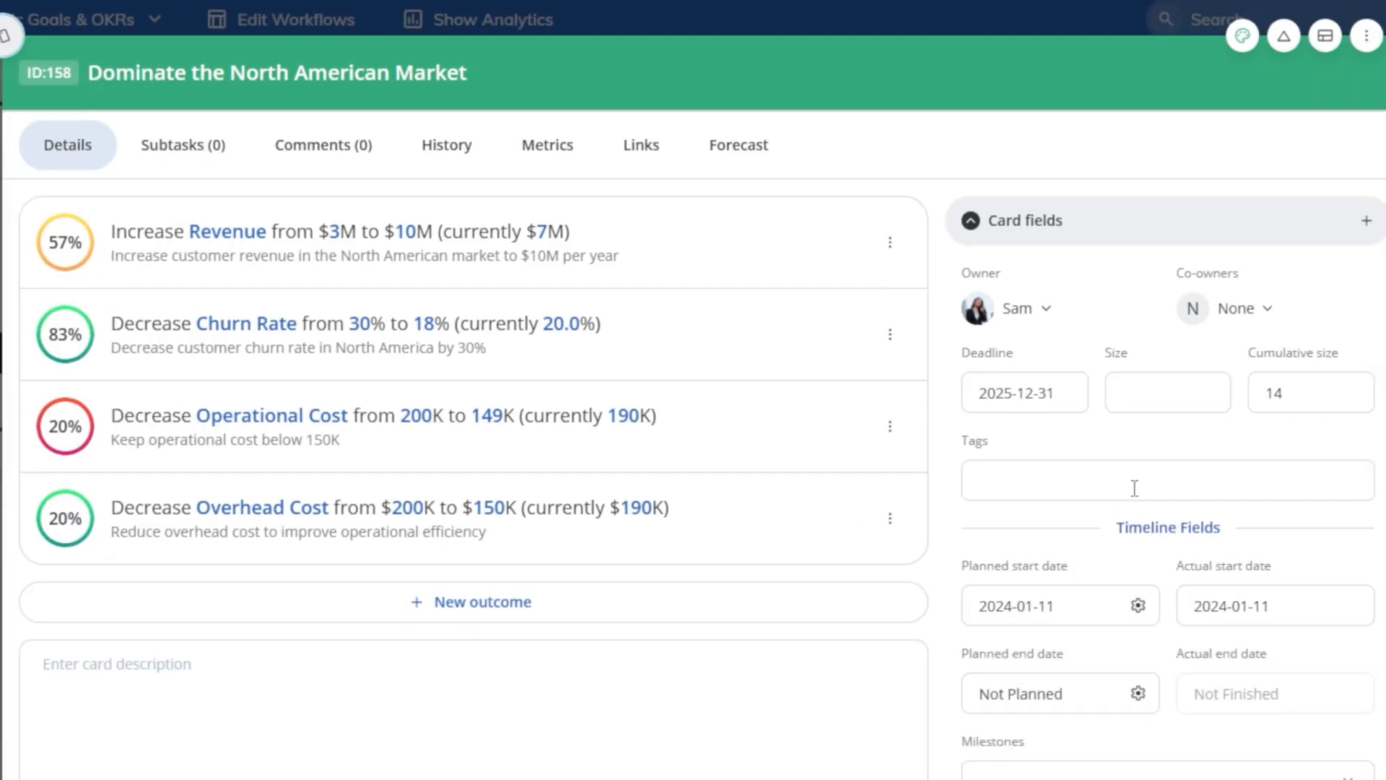